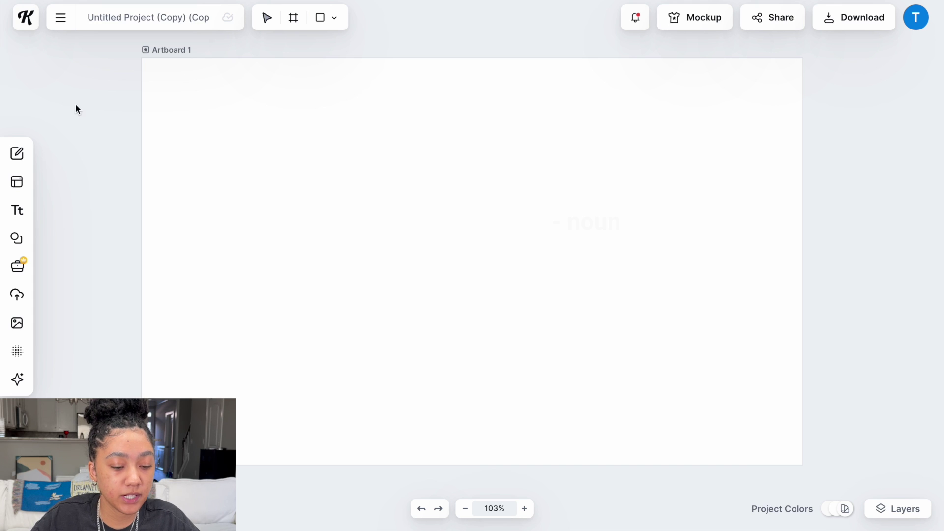
Step: Generate an AI image from the prompt "RETRO FLORAL PATTERN" with the Turbo image generator
left_click(18, 380)
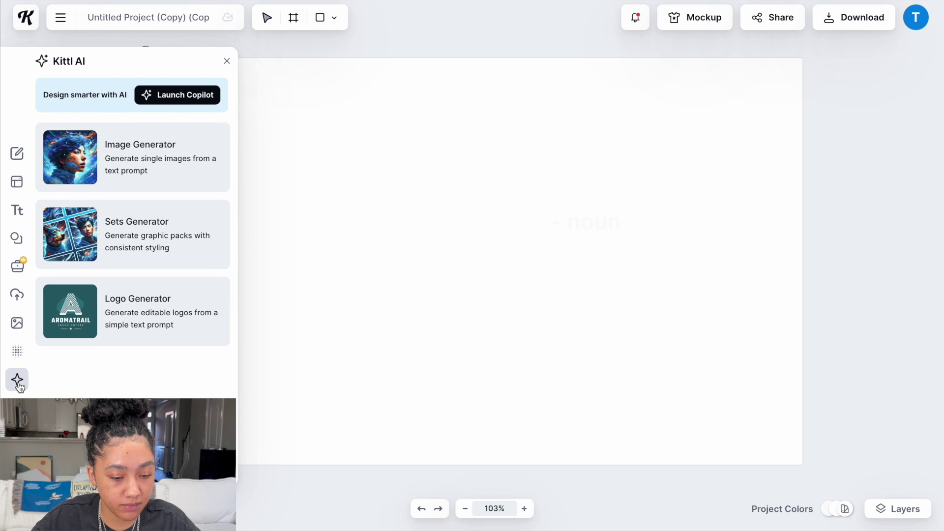
left_click(131, 171)
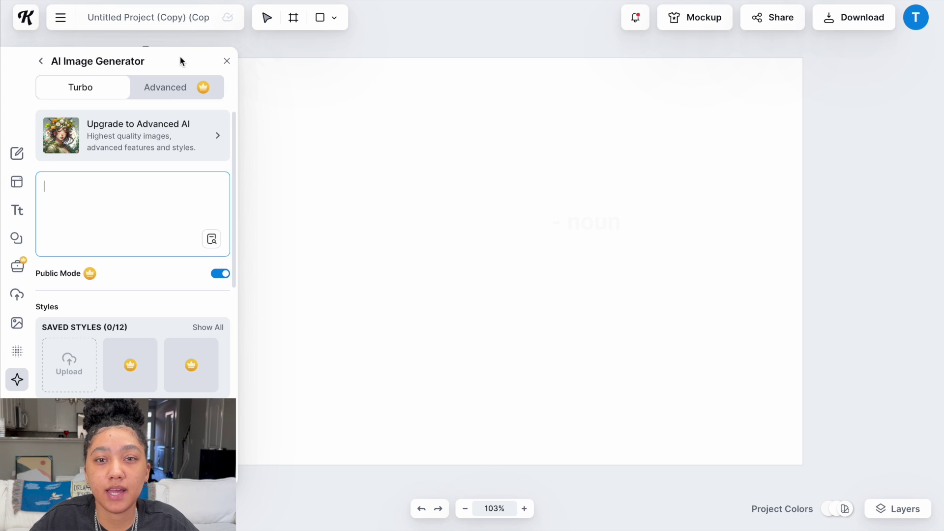
type("RETRO FLOWE")
key("BackSpace")
key("BackSpace")
type("R")
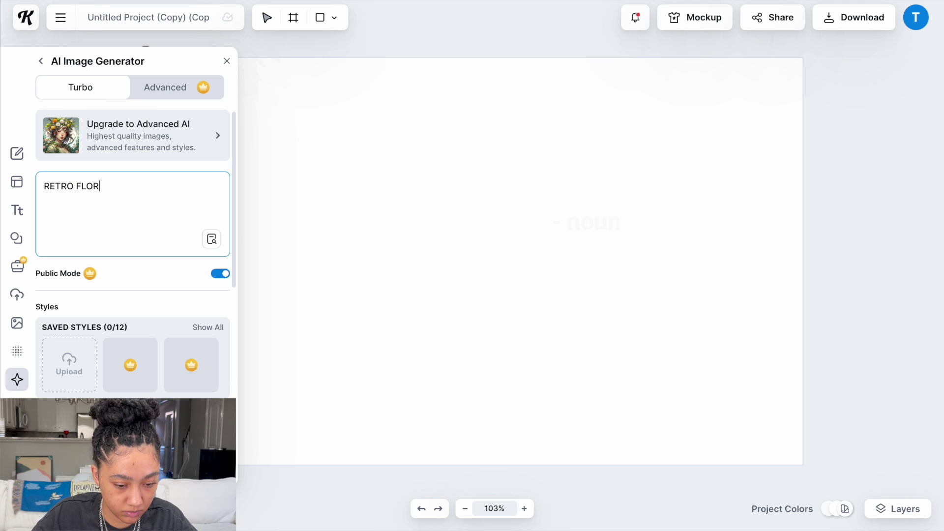
type("AL PATTERN")
key("Return")
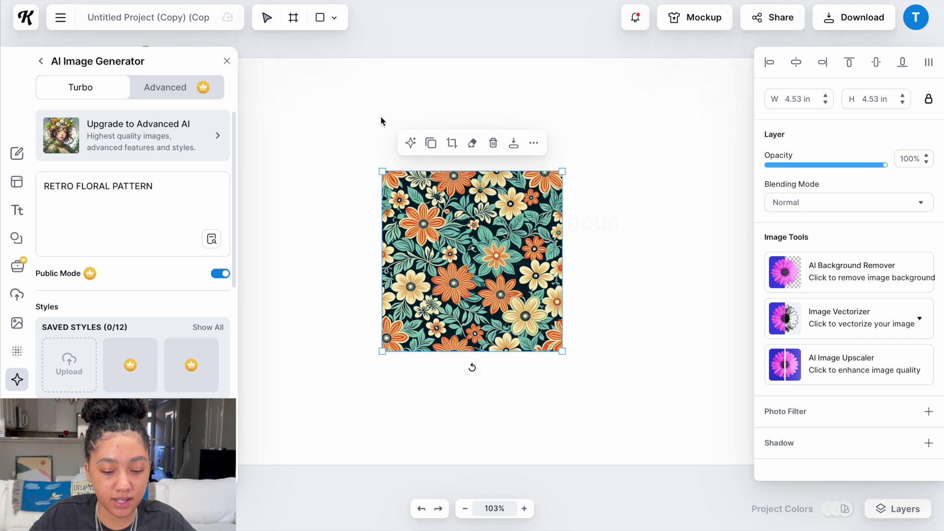
left_click(546, 94)
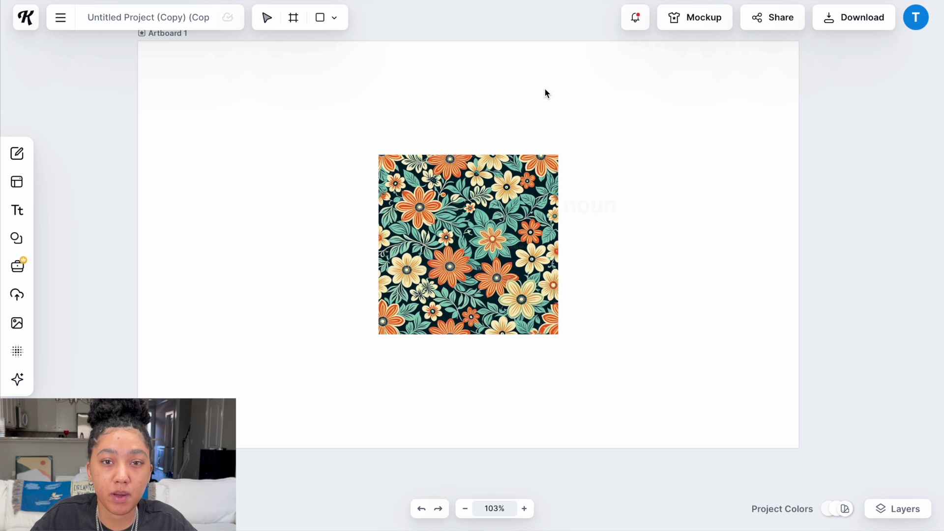
Step: Enlarge the floral image to about 10.25 in square so that it covers the back-cover half of the artboard
scroll(504, 118, "up", 3)
left_click_drag(481, 360, 276, 180)
double_click(276, 180)
key("Escape")
left_click_drag(318, 220, 558, 436)
left_click(731, 376)
left_click(432, 361)
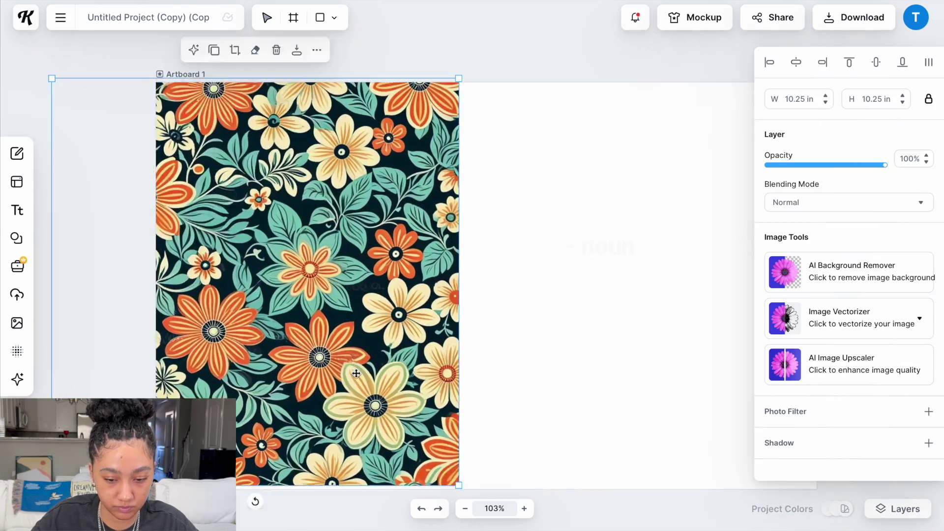
Step: Duplicate the floral image, mirror the copy horizontally and place it against the original to fill the front-cover half
scroll(432, 360, "right", 5)
key("super+c")
key("super+v")
left_click(563, 102)
left_click(350, 89)
scroll(350, 89, "down", 2)
left_click_drag(356, 246, 437, 246)
left_click(83, 88)
scroll(82, 88, "left", 2)
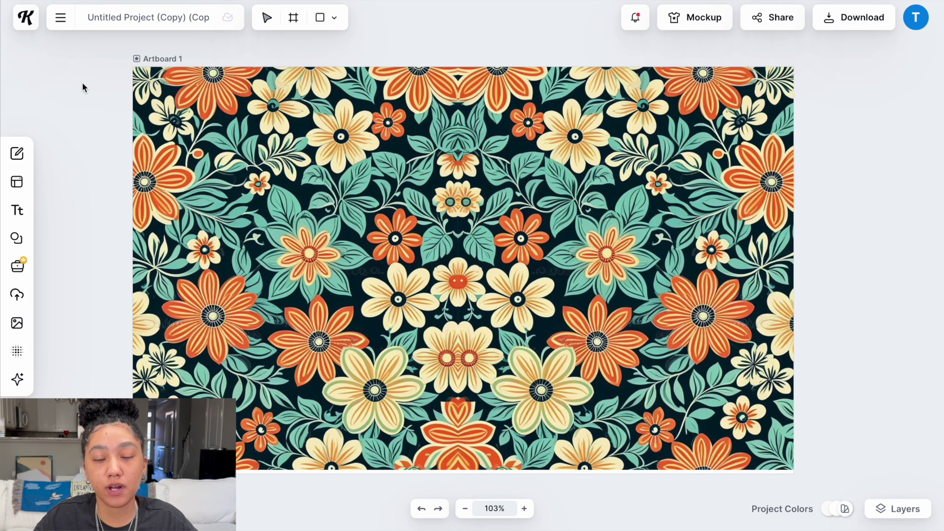
key("ctrl+backslash")
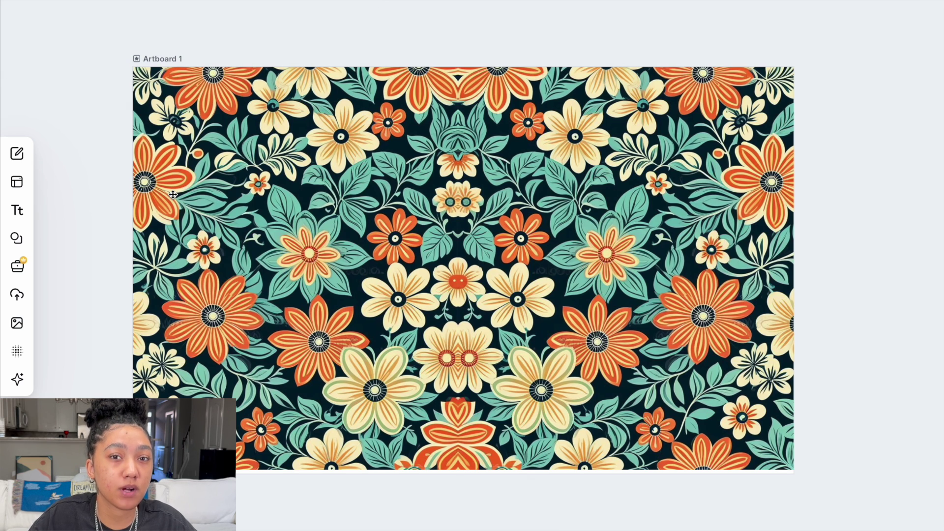
key("ctrl+backslash")
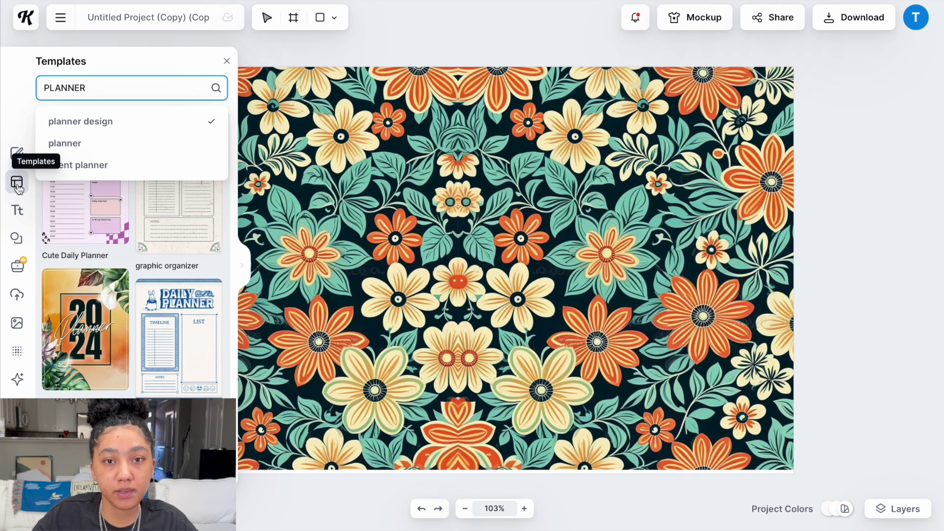
Step: Search the templates for "planner COVER"
key("Return")
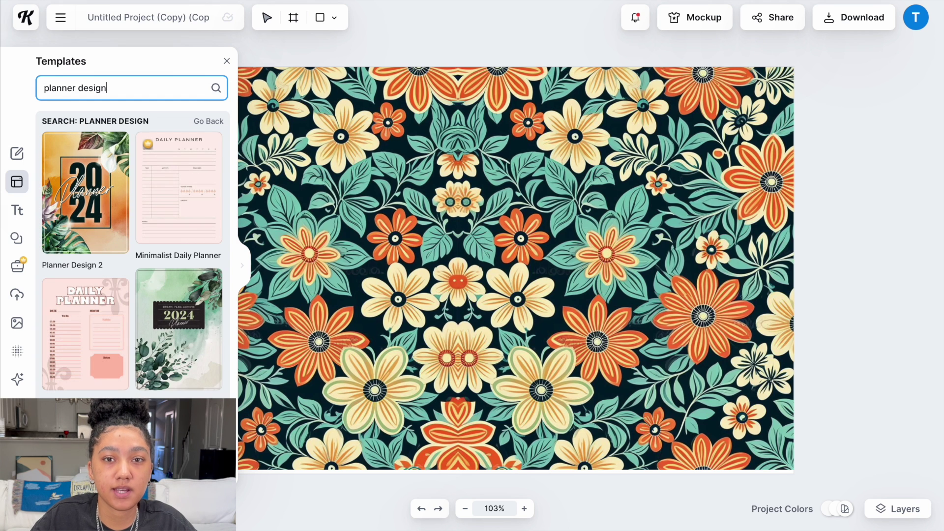
key("BackSpace")
key("BackSpace")
key("BackSpace")
key("BackSpace")
key("BackSpace")
key("BackSpace")
type("COVER")
key("Return")
Step: Add the Notebook Cover template with the marbled background and central label to the project
scroll(154, 301, "down", 10)
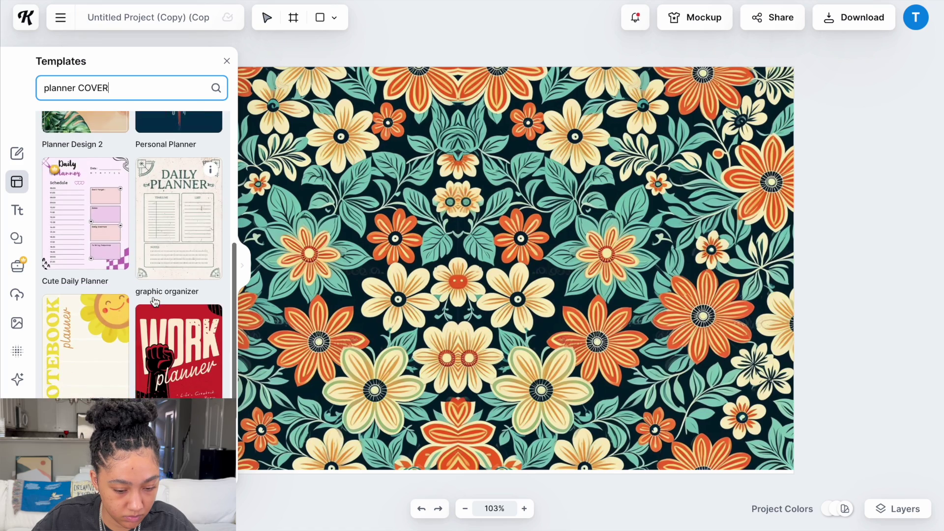
scroll(154, 301, "down", 3)
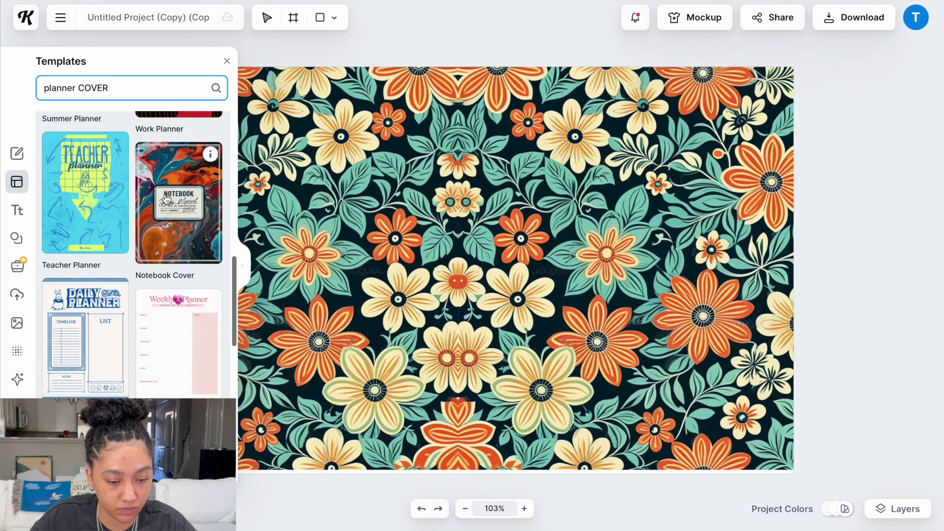
left_click(178, 201)
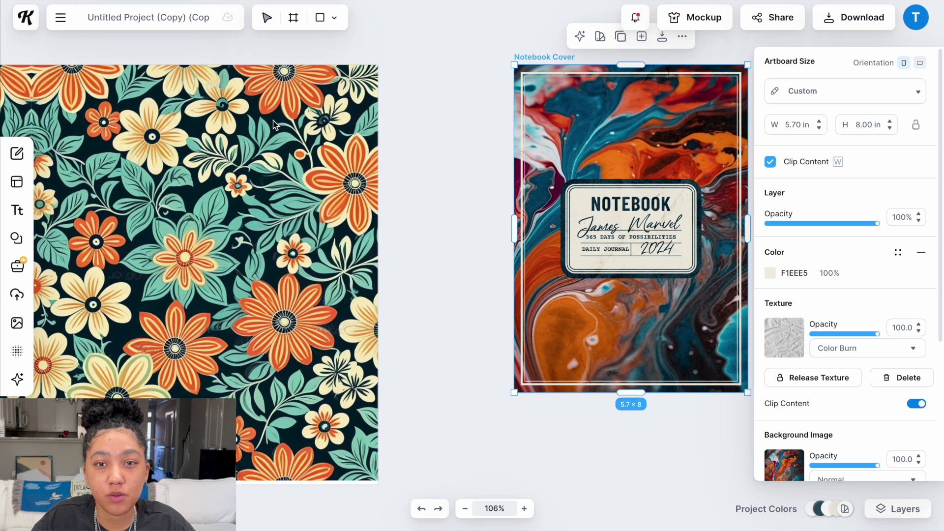
Step: Move the label frame from the Notebook Cover onto the floral front cover and enlarge it to about 5.26 × 3.72 in
left_click(586, 203)
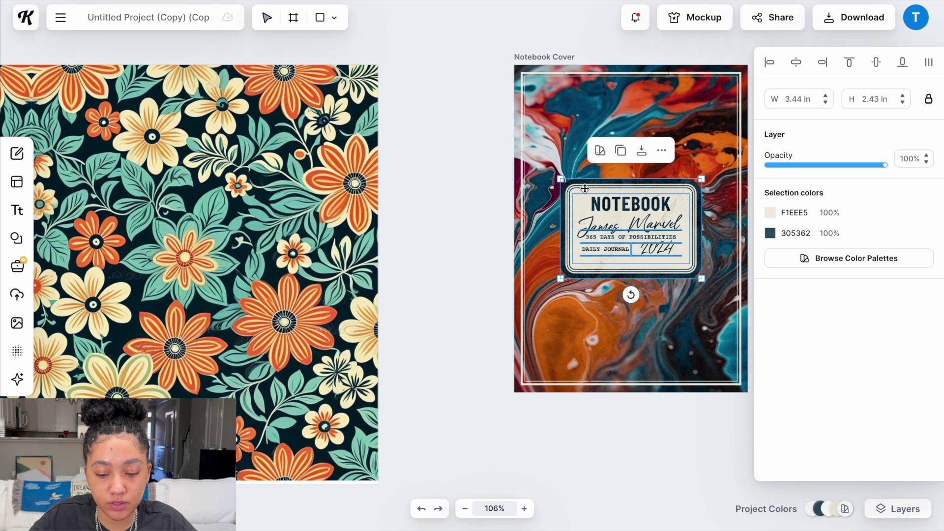
left_click_drag(586, 190, 201, 225)
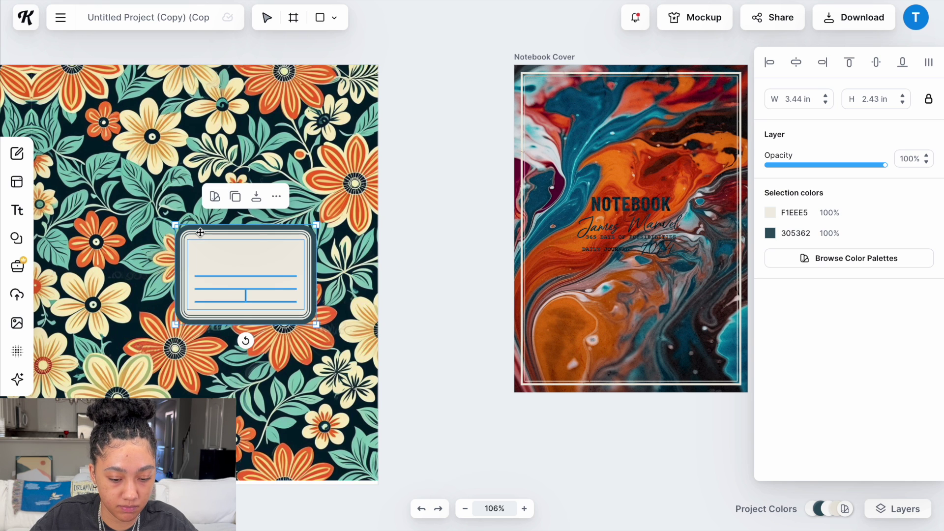
scroll(344, 245, "left", 3)
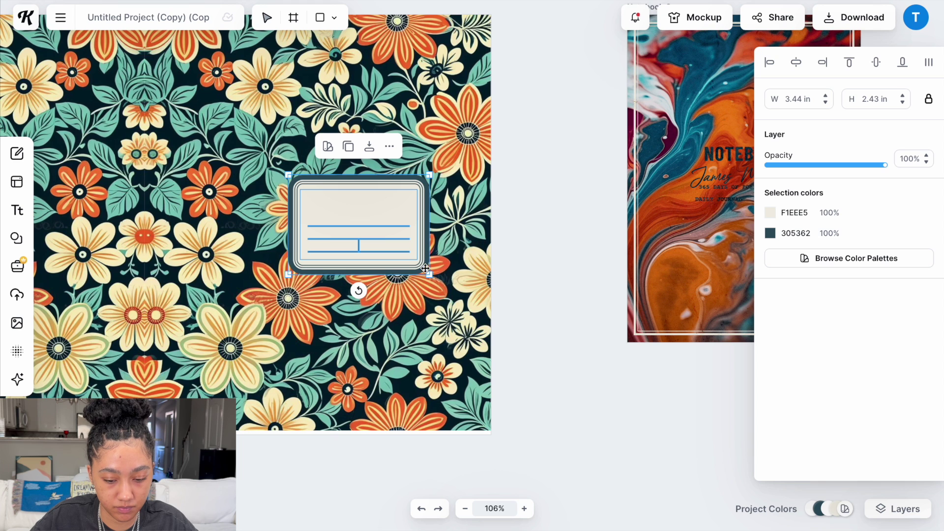
left_click_drag(431, 278, 473, 307)
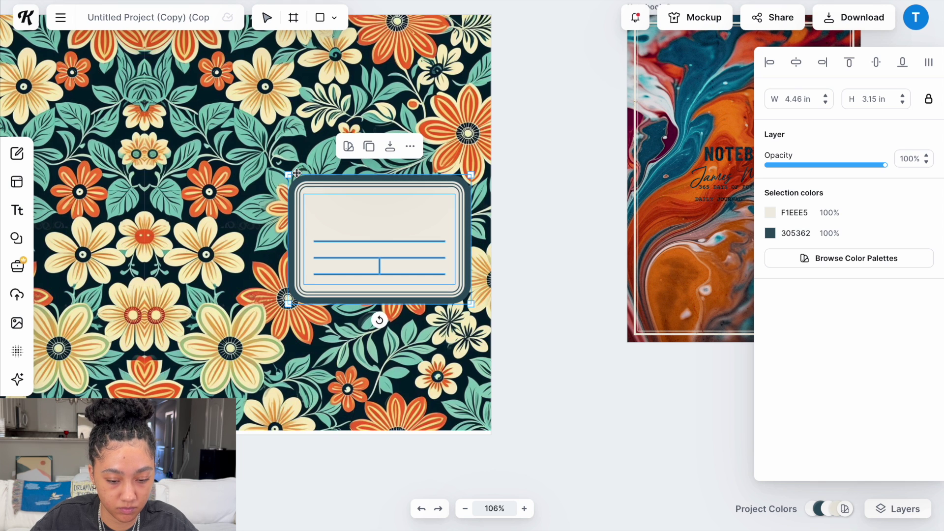
left_click_drag(289, 175, 248, 169)
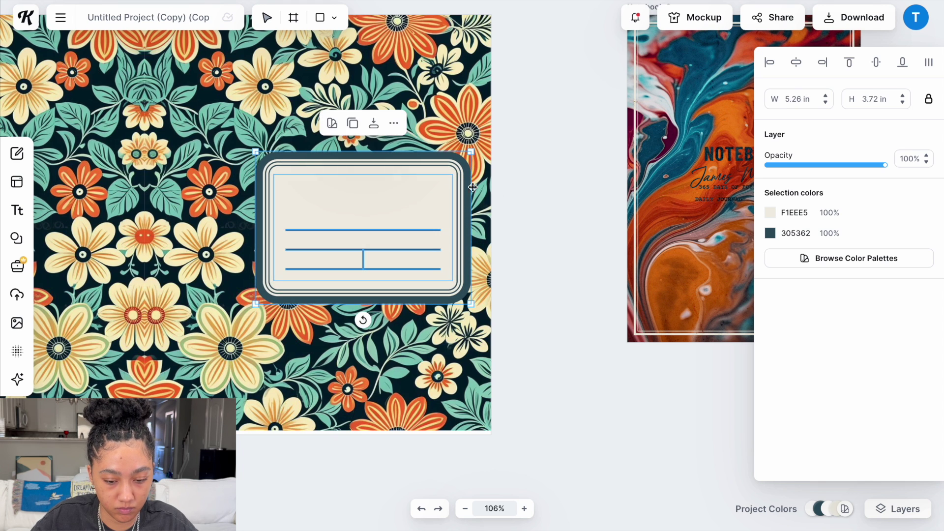
Step: Remove the divider lines from inside the label frame on the floral cover
left_click(521, 199)
scroll(472, 206, "right", 3)
scroll(472, 207, "up", 1)
left_click(308, 215)
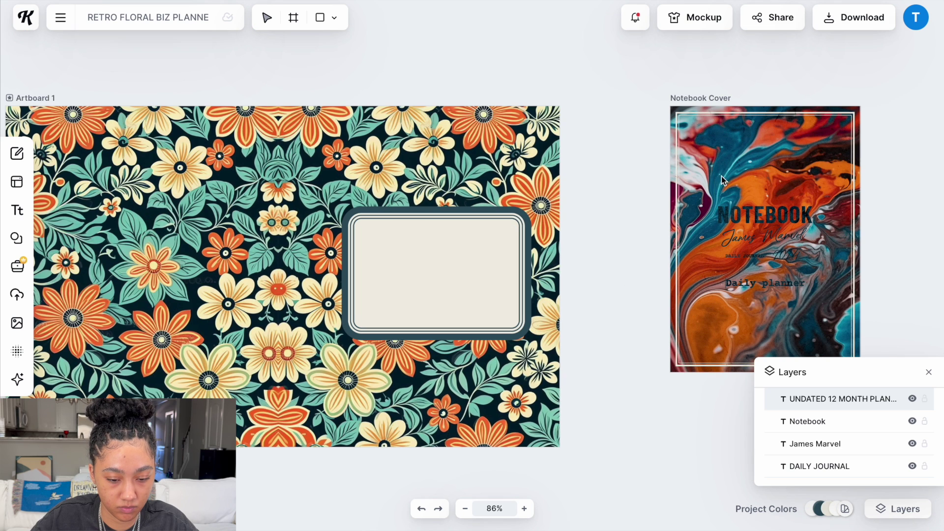
Step: Move the Courier Prime text into the label's lower part and change it to "12 MONTH UNDATED PLANNER FOR ENTREPRENEURS"
left_click(928, 372)
left_click(720, 229)
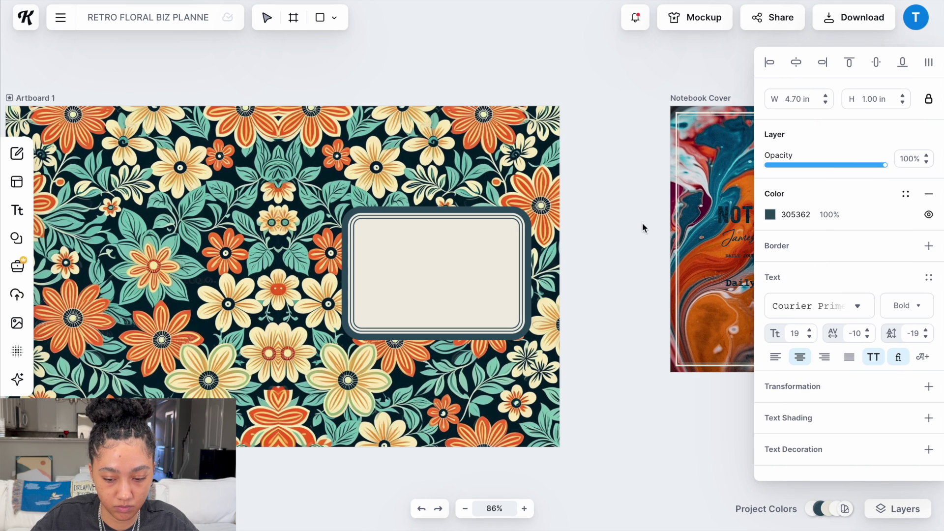
left_click_drag(735, 220, 410, 245)
double_click(412, 310)
type("12 MONTH DAILY PLANNER")
double_click(442, 311)
type("UNDATED PLANNER")
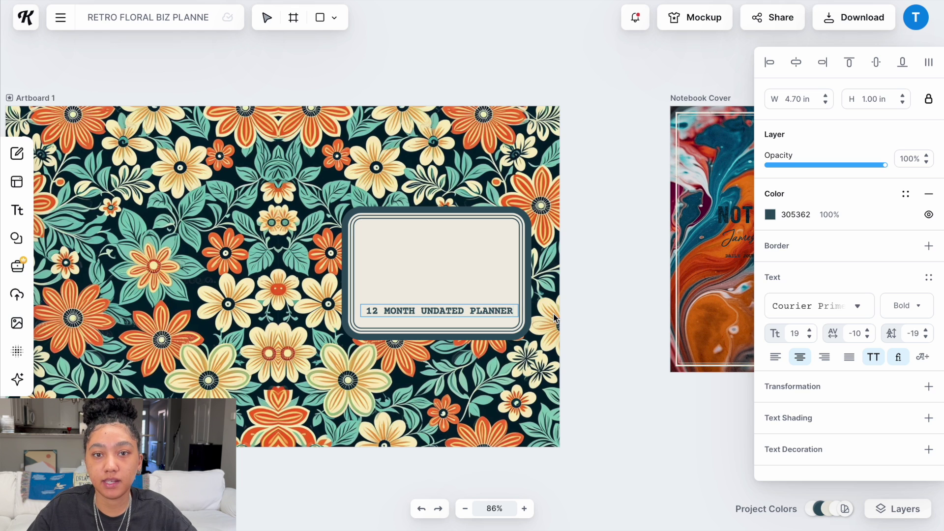
type(" FOR ENTREPRENEURS")
Step: Move the NOTEBOOK title into the label above the subtitle and change it to "BUSINESS PLANNER"
left_click(727, 219)
left_click_drag(727, 219, 437, 262)
double_click(436, 261)
type("BUSINESS PLANNER")
key("Escape")
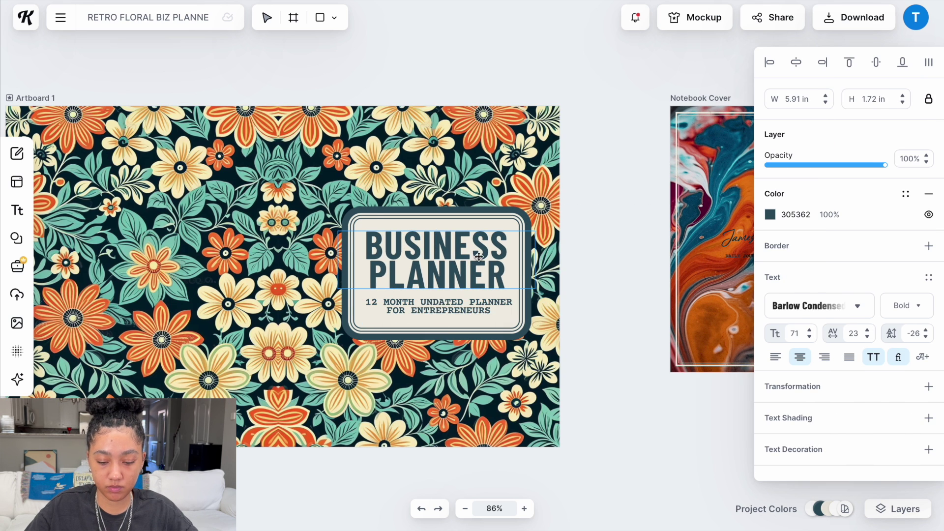
Step: Remove the leftover Notebook Cover artboard and name the project "BUSINESS PLANNER FLORAL"
left_click(658, 211)
left_click(701, 98)
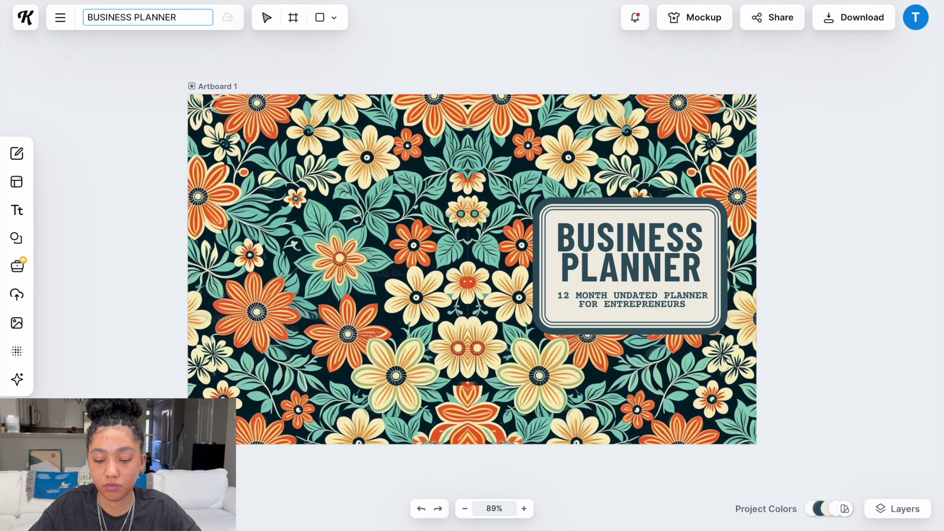
type("FLORAL")
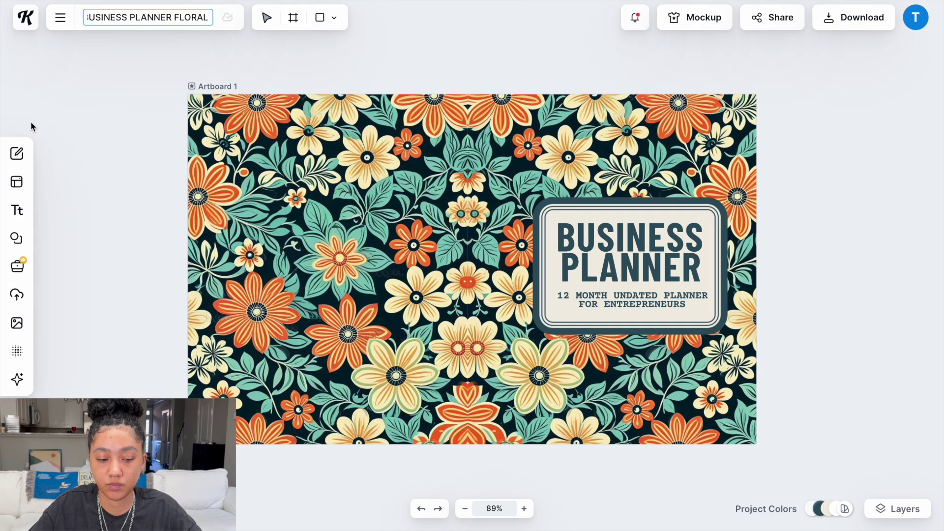
key("Return")
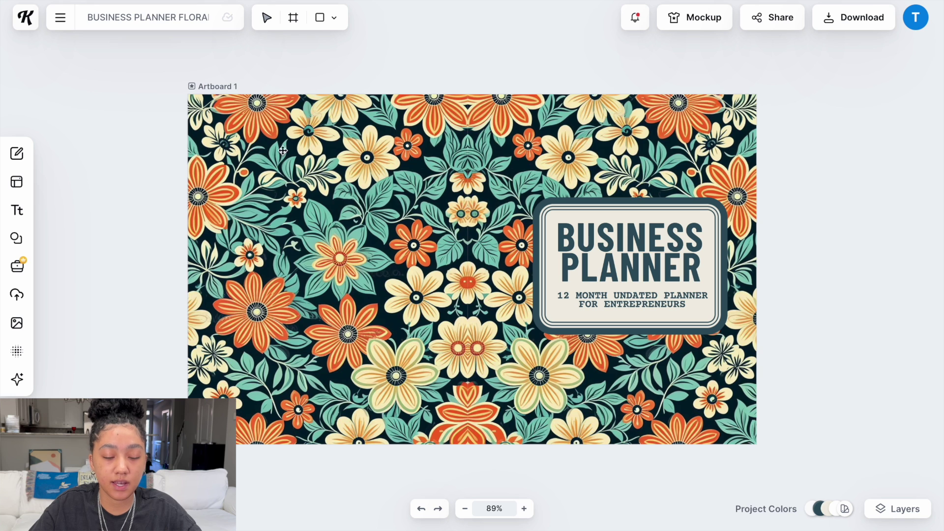
Step: Duplicate the BUSINESS PLANNER FLORAL project in the project overview
left_click(25, 18)
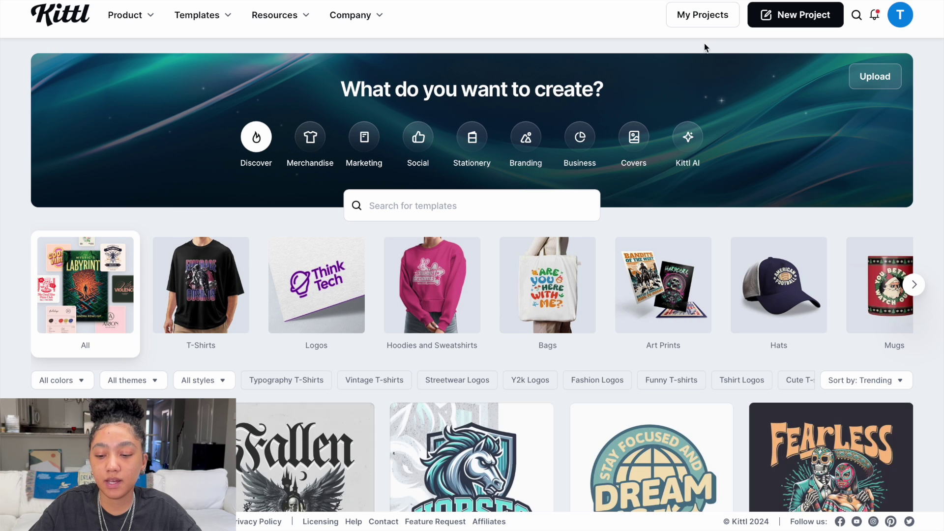
left_click(704, 15)
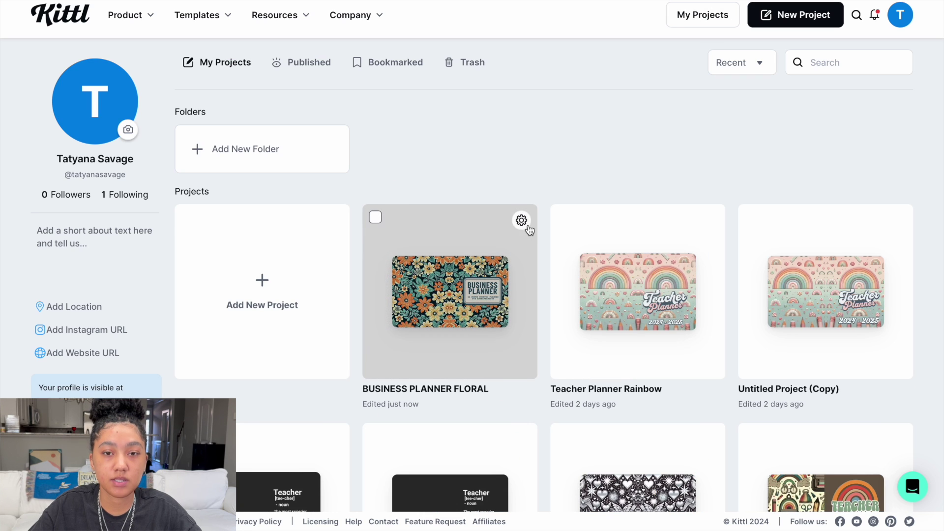
left_click(522, 220)
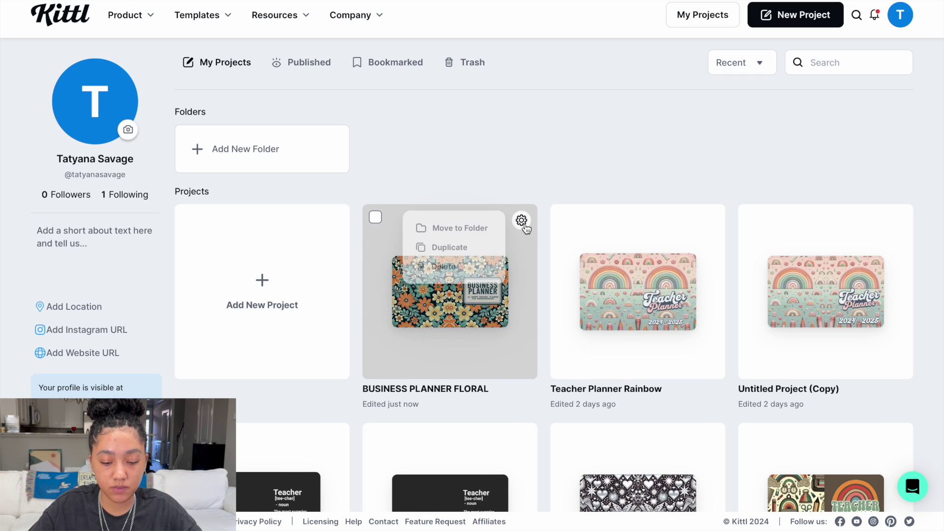
left_click(472, 248)
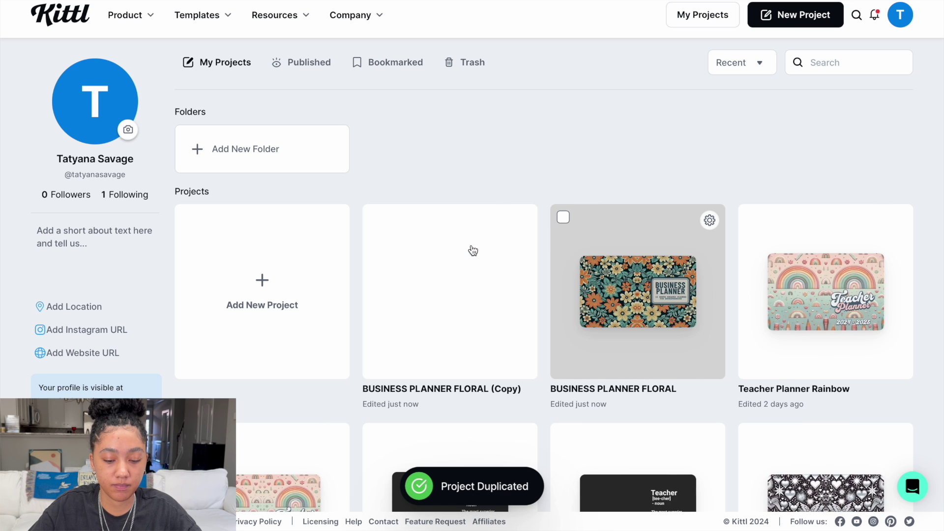
Step: Open the duplicated planner project and delete both floral background images, keeping the label
left_click(451, 247)
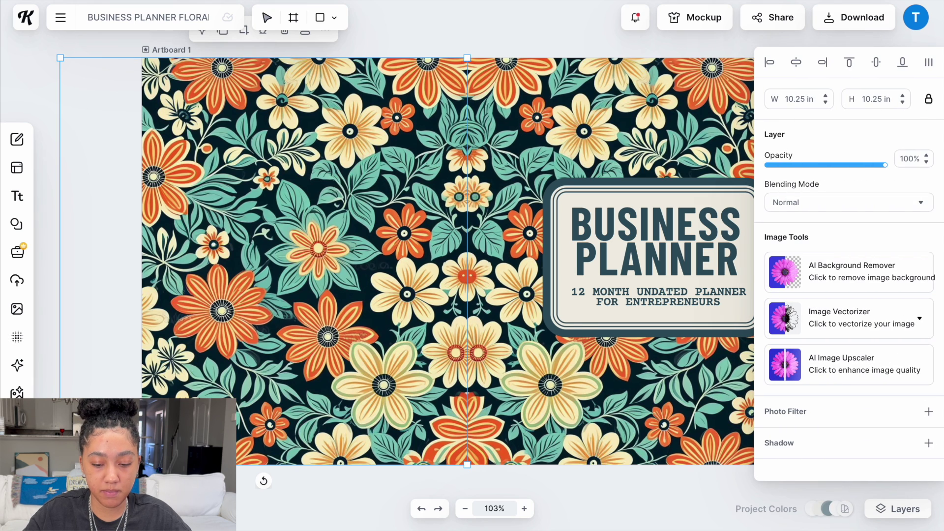
left_click_drag(284, 169, 475, 143)
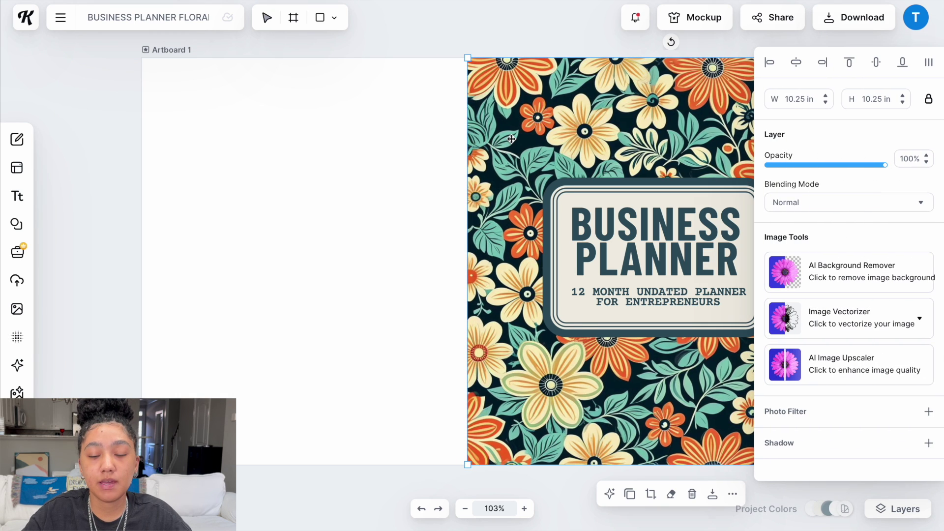
key("Delete")
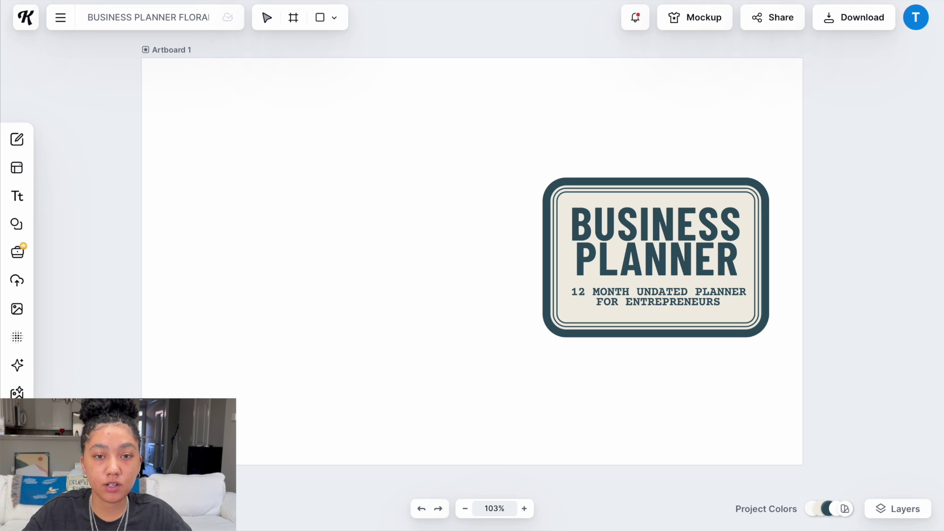
Step: Generate an AI image in Turbo mode with the prompt "EUCALYPTUS SAGE PATTERN" and close the generator
mouse_move(20, 148)
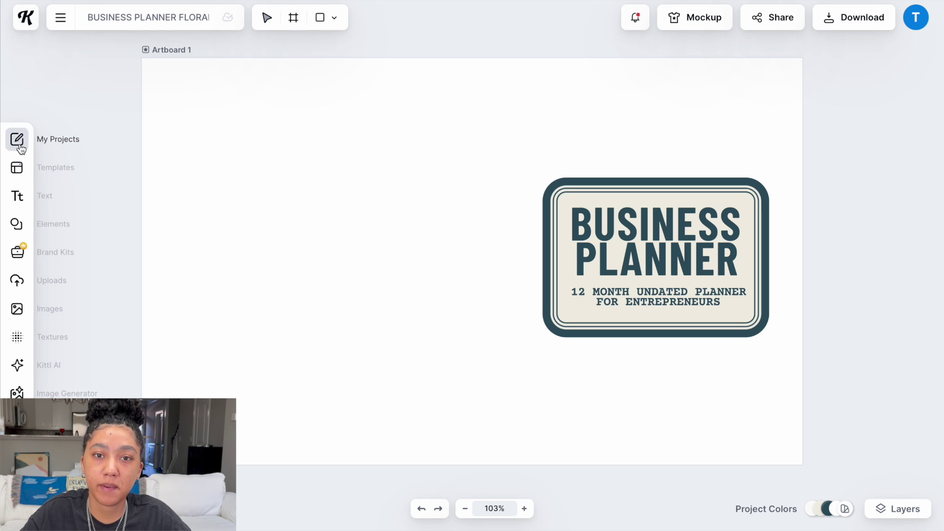
left_click(17, 367)
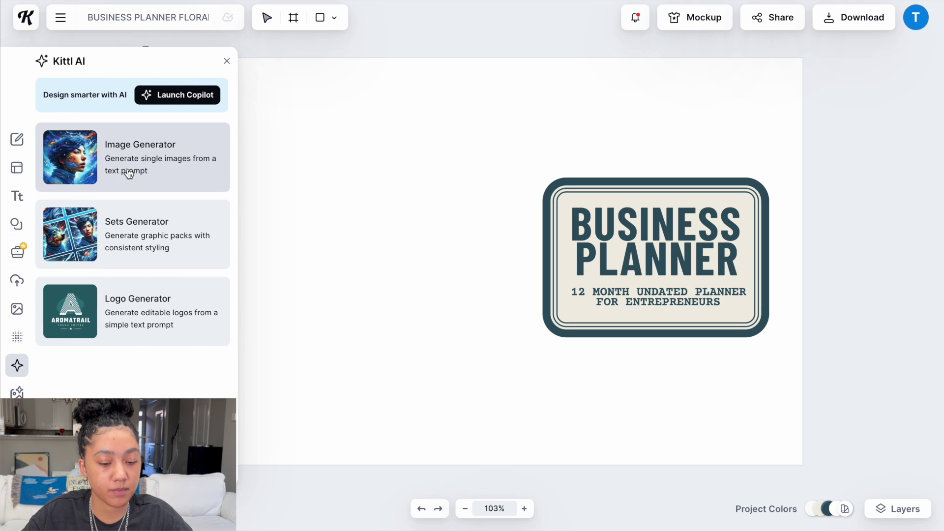
left_click(129, 175)
left_click(133, 187)
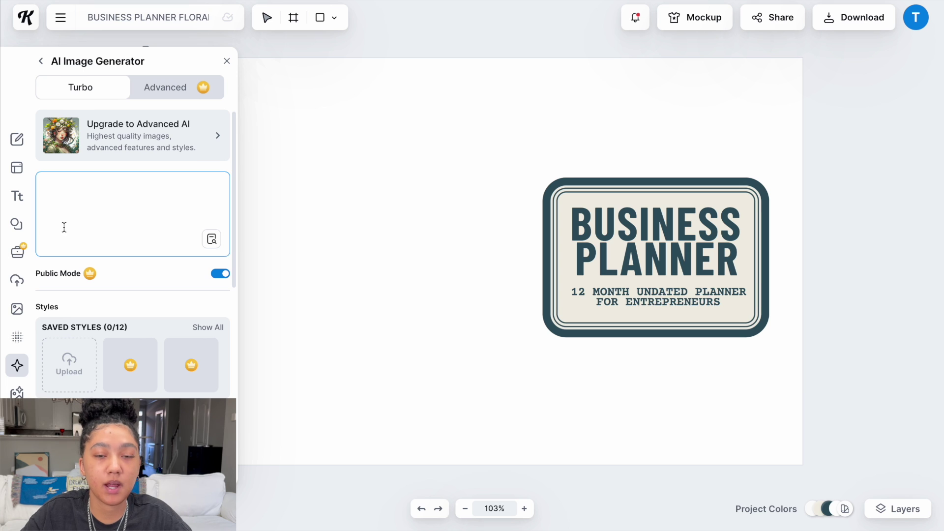
type("EUCALYPTUS SAGE PATTERN")
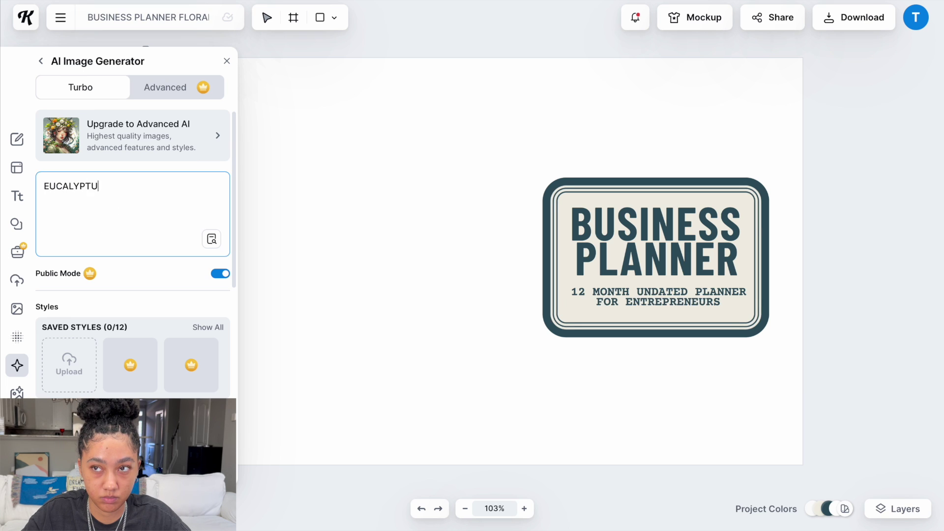
key("Return")
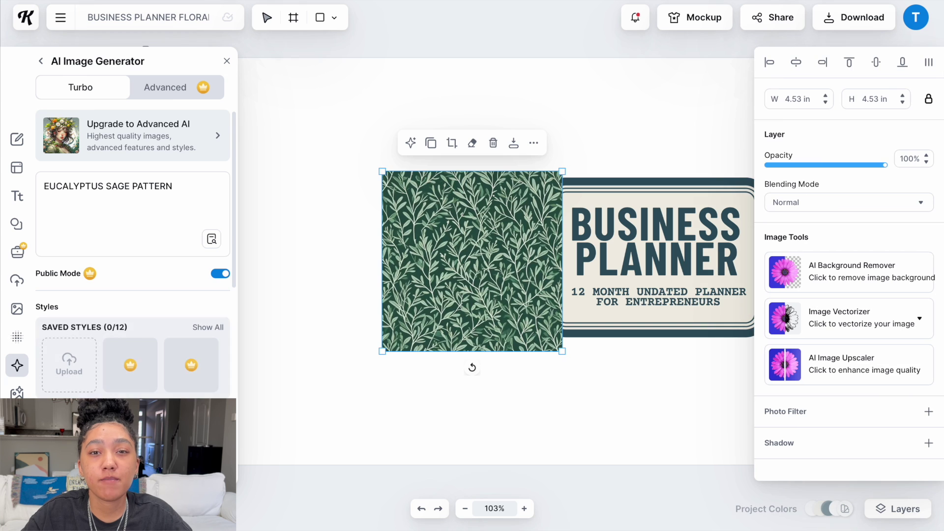
left_click(227, 62)
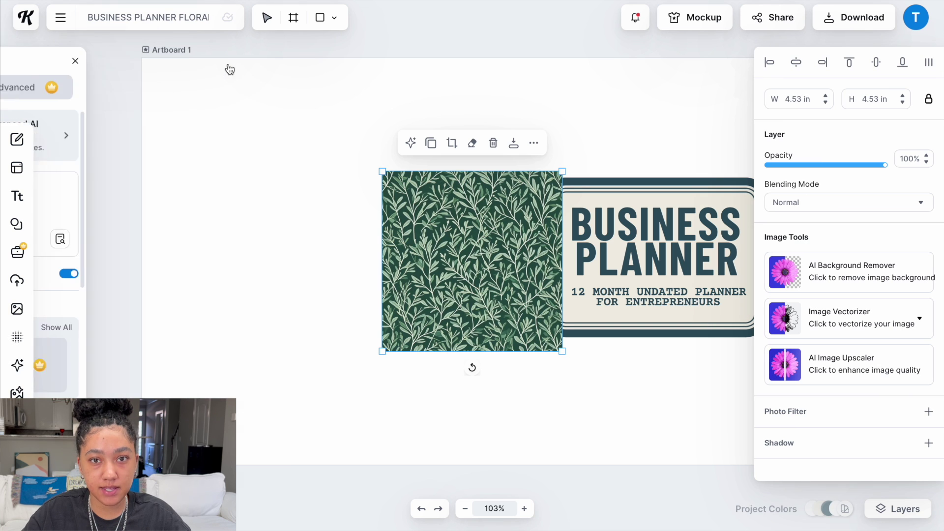
Step: Align the generated pattern with the artboard's upper-left corner and enlarge it to about 10.25 in square, shifted so it covers the left half
left_click_drag(436, 230, 195, 115)
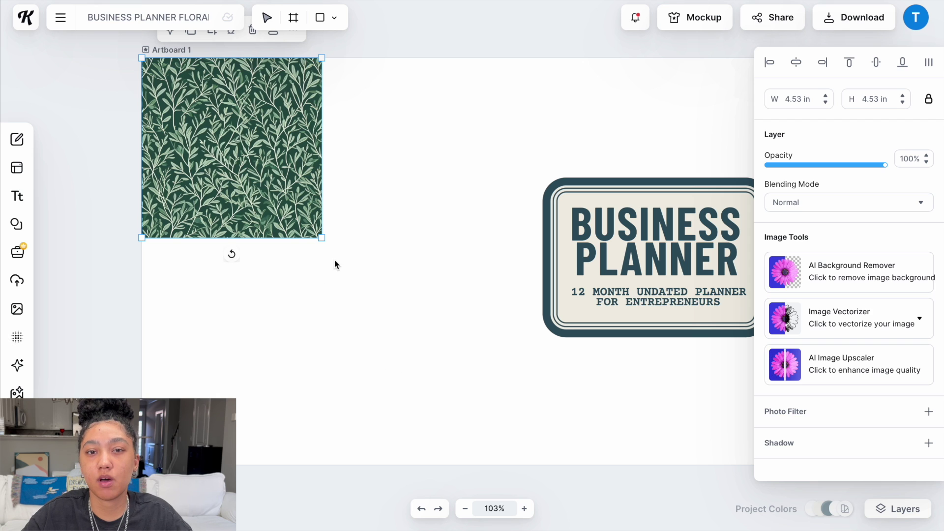
left_click_drag(325, 243, 554, 464)
left_click_drag(426, 321, 376, 320)
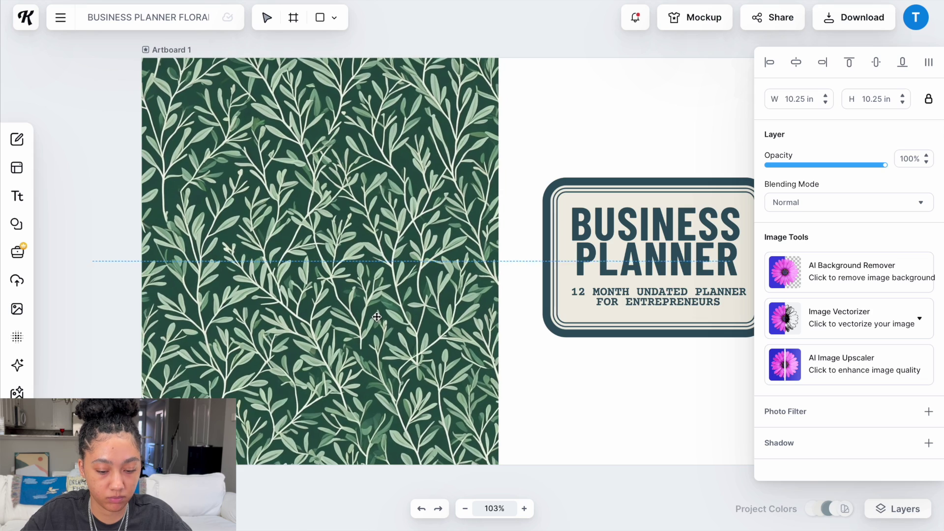
Step: Duplicate the eucalyptus pattern image and flip the copy horizontally
scroll(376, 317, "right", 5)
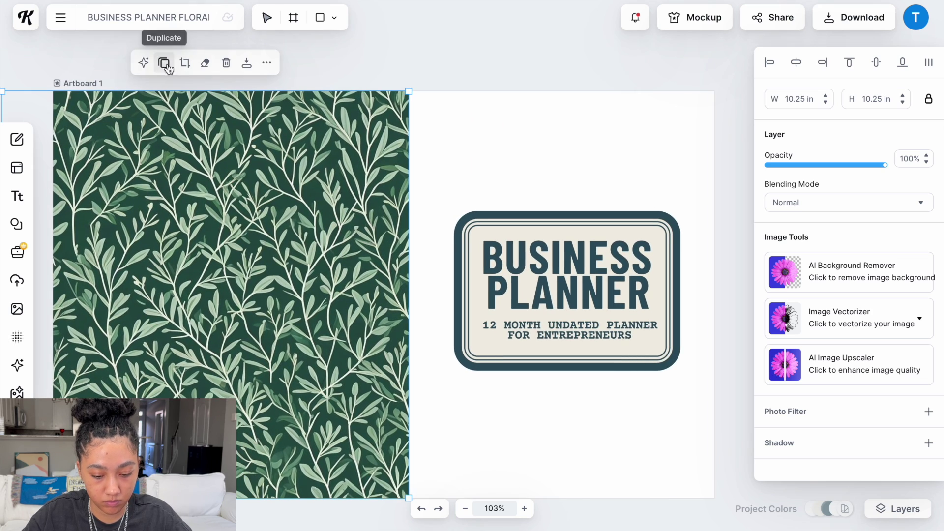
left_click(165, 60)
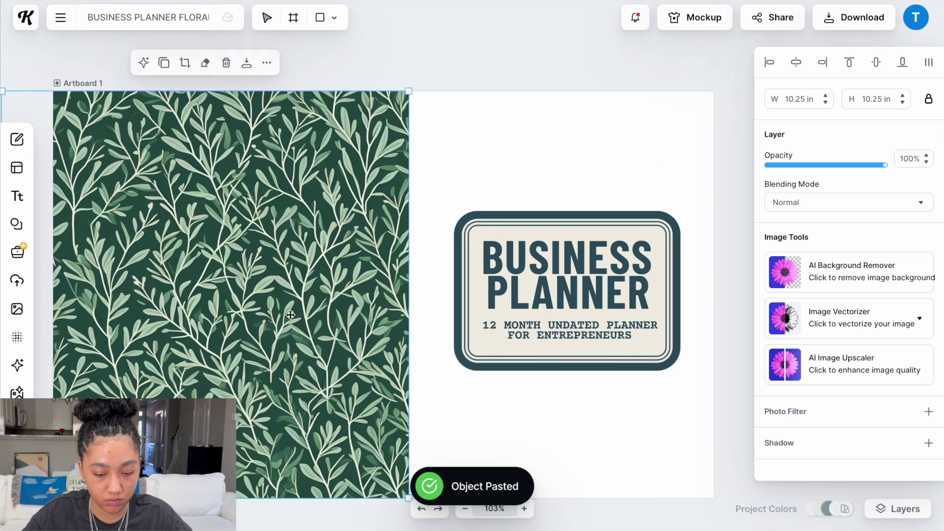
left_click_drag(253, 284, 477, 282)
left_click(489, 18)
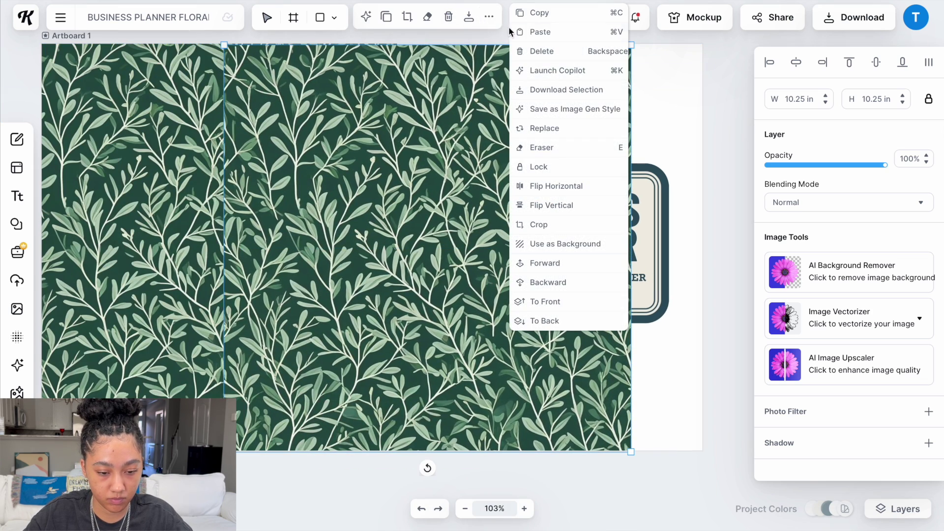
left_click(555, 187)
Step: Position the mirrored pattern over the artboard's right half and adjust the original so the two images meet without a gap
left_click_drag(555, 187, 728, 187)
left_click_drag(256, 186, 207, 186)
left_click_drag(490, 182, 448, 182)
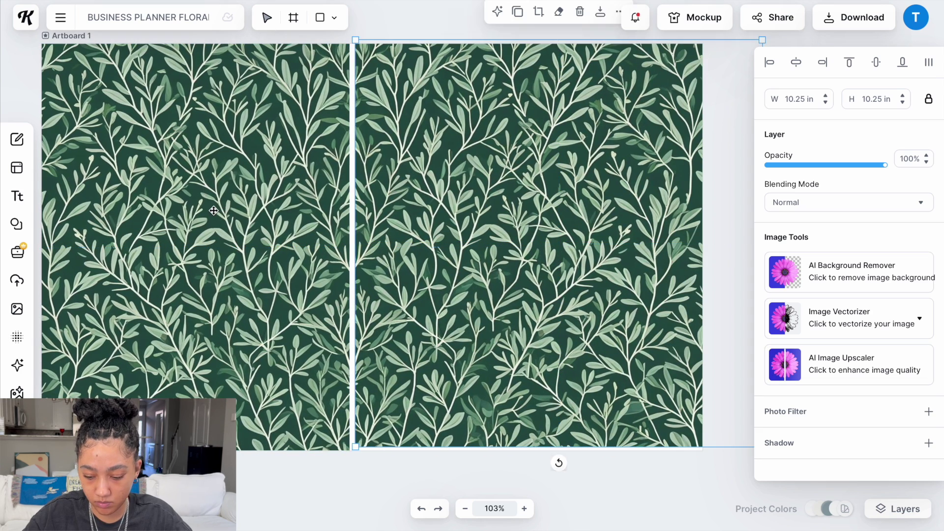
left_click(252, 206)
left_click(602, 75)
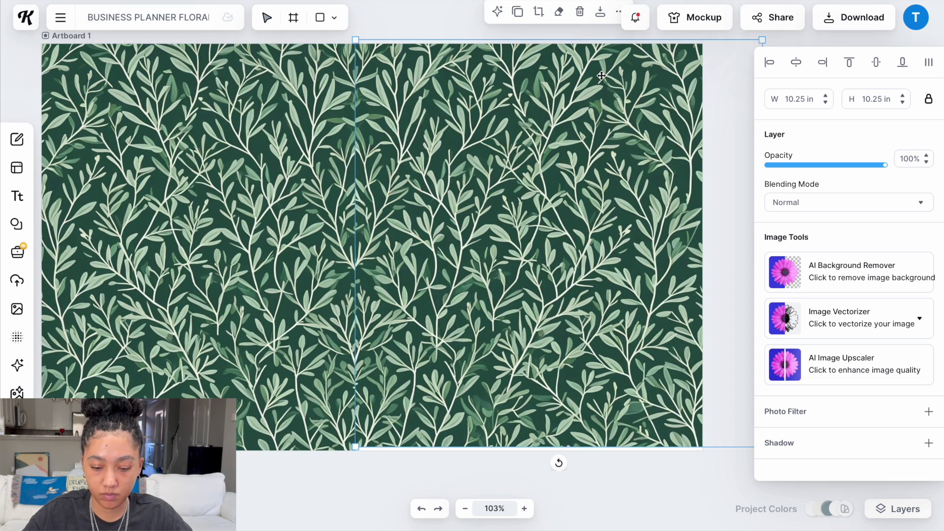
Step: Move both pattern images behind the planner label in the layer order and delete the leftover "- noun" text layer
left_click(904, 512)
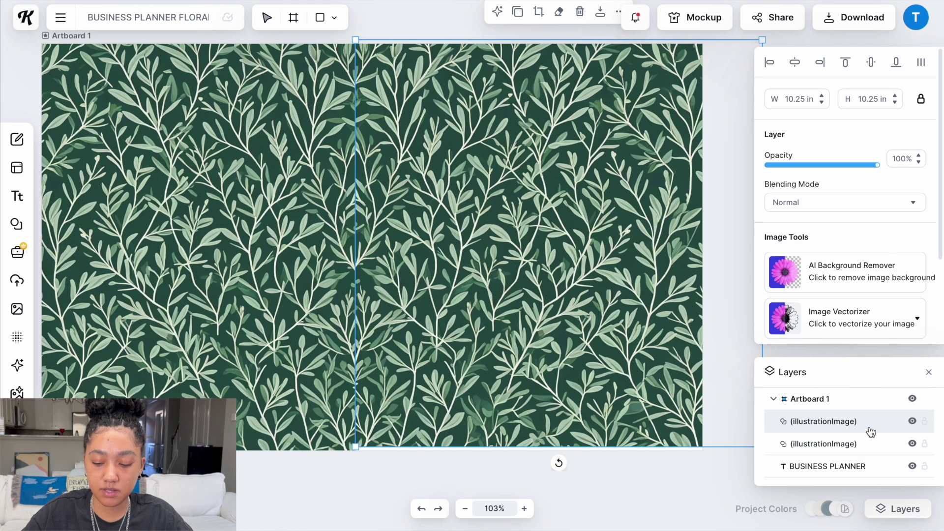
left_click_drag(872, 427, 857, 457)
left_click_drag(849, 415, 853, 473)
left_click(812, 396)
key("Delete")
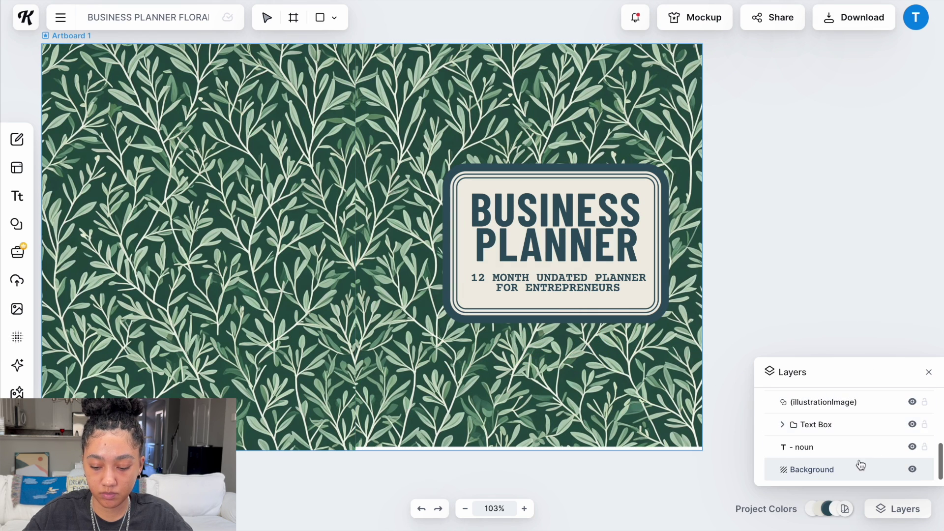
left_click(811, 448)
key("Delete")
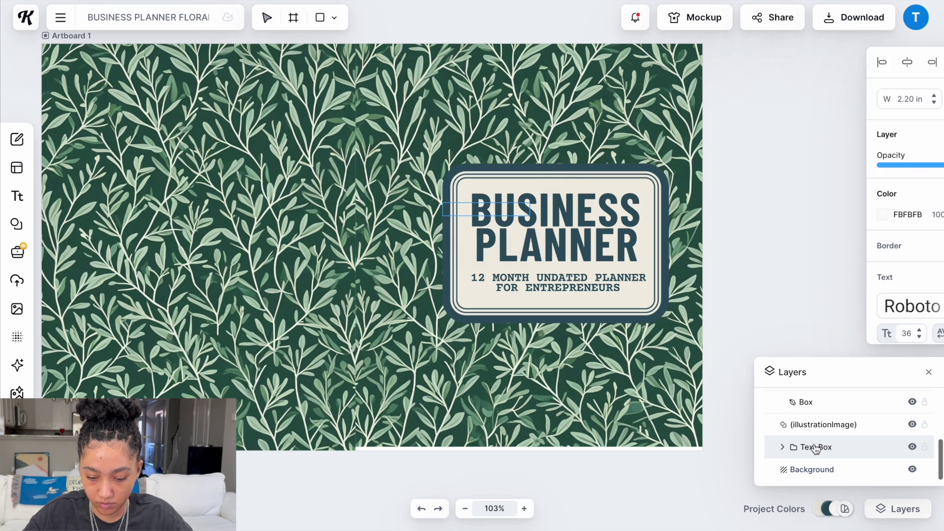
Step: Shift the mirrored pattern down to the artboard's lower edge and recolour the label's dark blue frame to brown 75553C
left_click(664, 211)
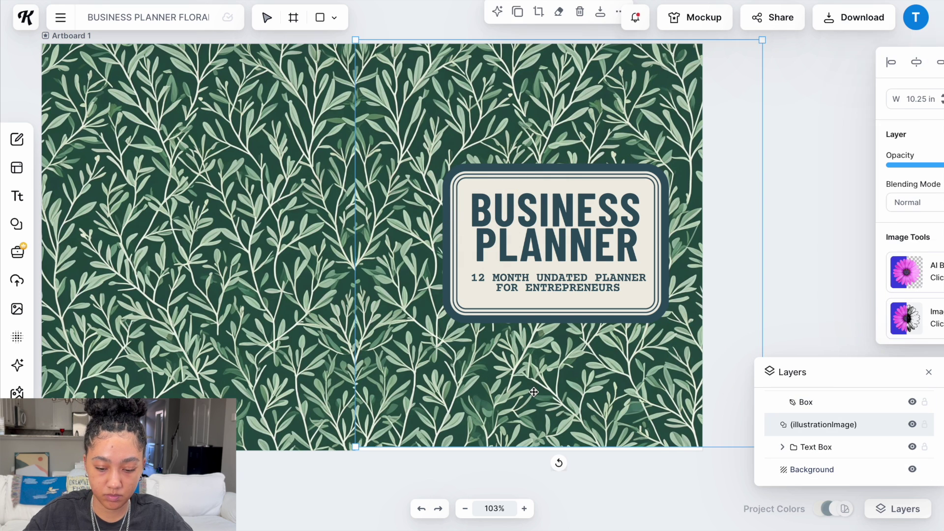
left_click(771, 233)
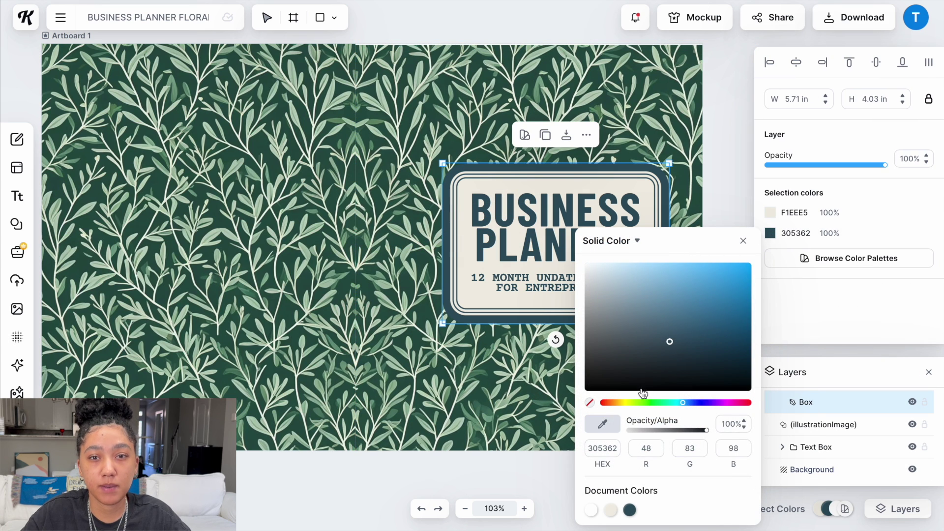
left_click_drag(618, 403, 615, 403)
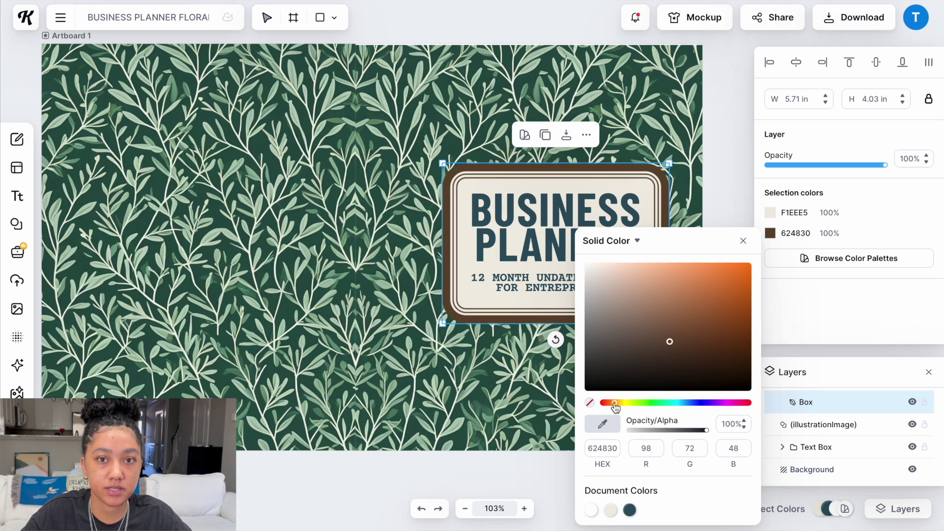
left_click(668, 328)
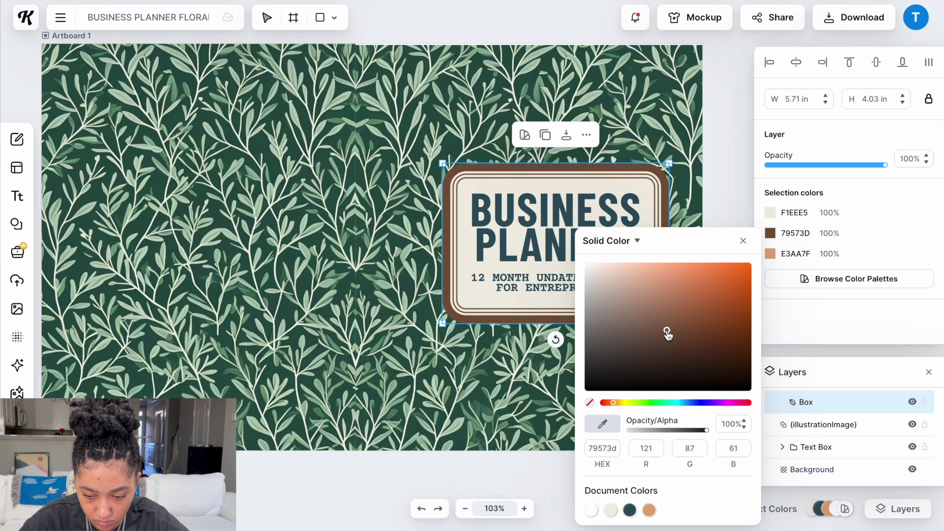
Step: Recolour the BUSINESS PLANNER title and the subtitle below it to dark brown 624C30
left_click(544, 223)
left_click(771, 217)
mouse_move(615, 389)
left_mouse_down()
mouse_move(595, 390)
mouse_move(605, 390)
left_mouse_up()
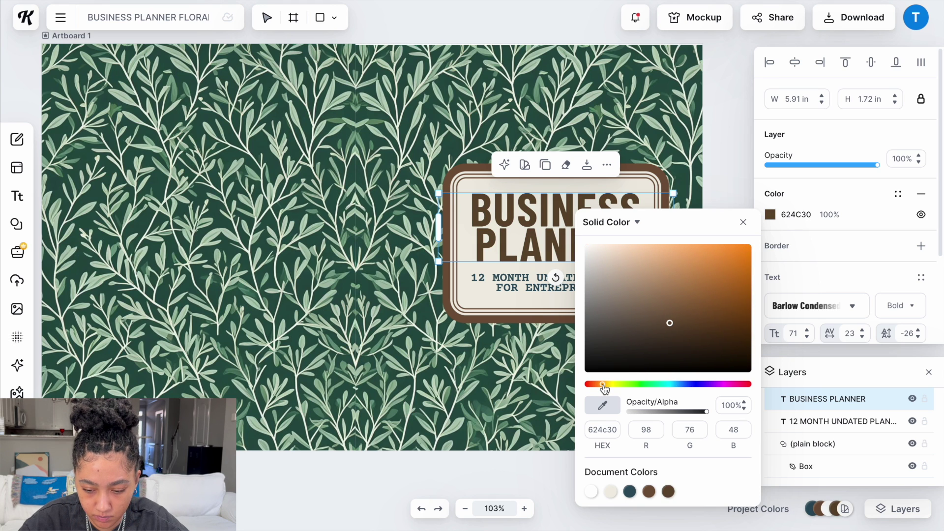
left_click(538, 283)
left_click(771, 215)
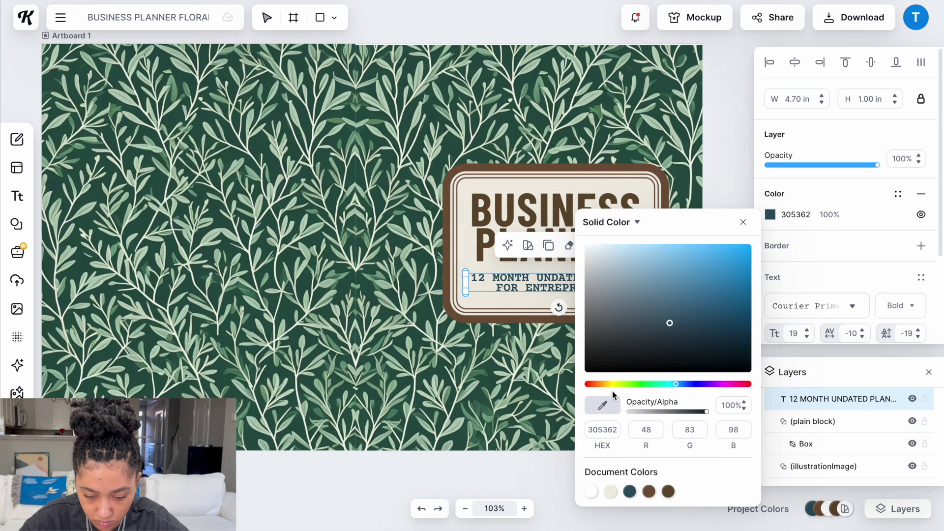
Step: Change the label frame's brown to 624C30 to match the text, and deselect the label
left_click(486, 176)
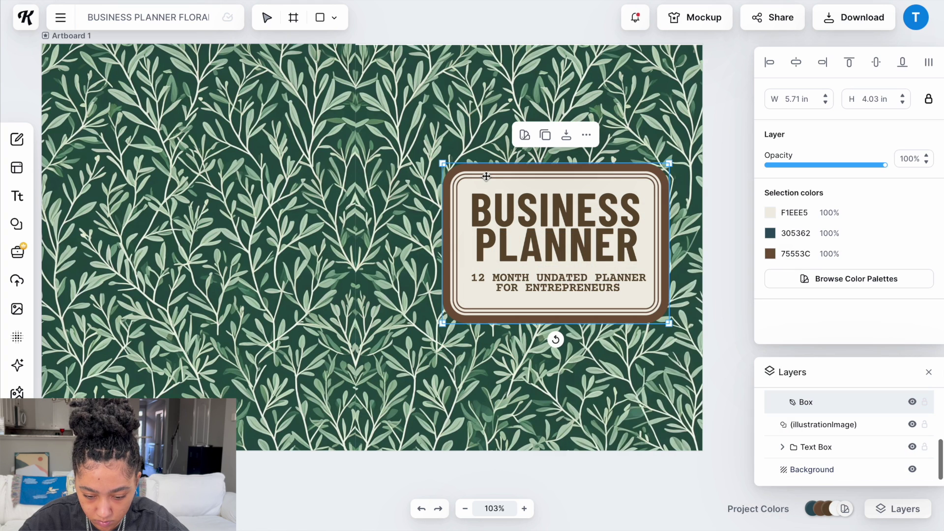
left_click(771, 253)
left_click(650, 516)
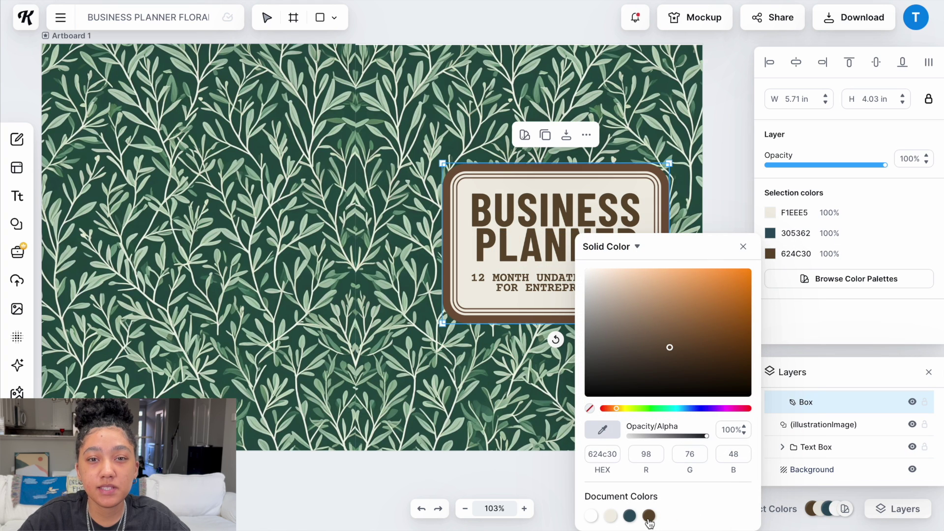
left_click(551, 485)
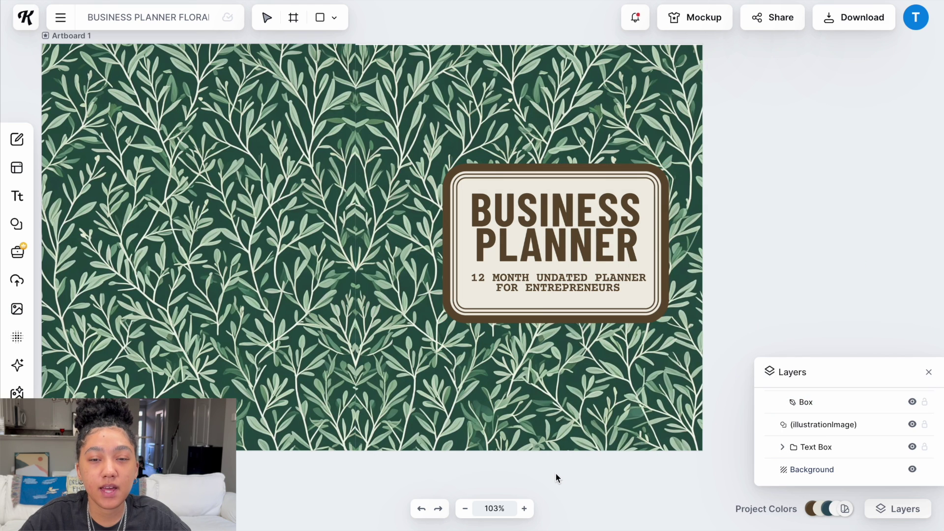